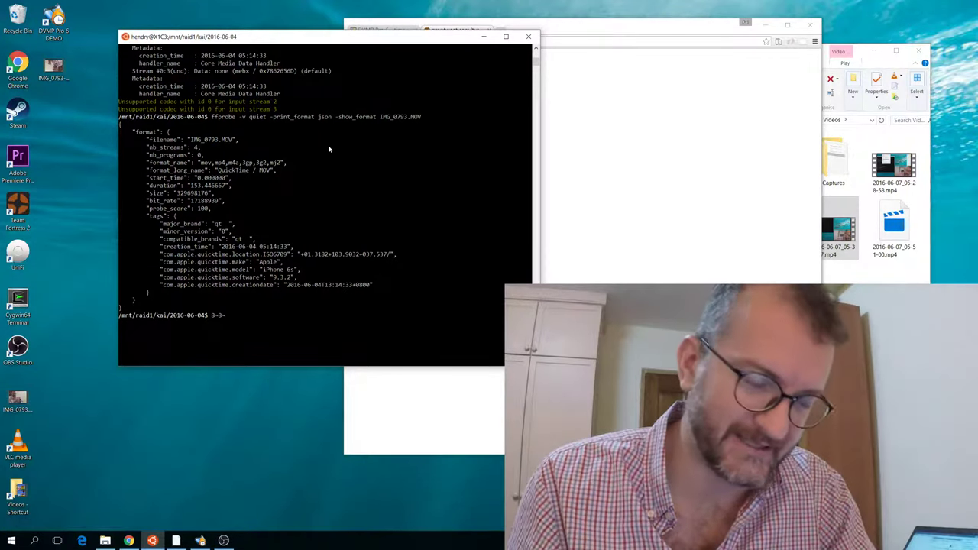
# Step: Select the creation date 2016-06-04T13:14:33+0800 in the IMG_0793.MOV ffprobe output
pyautogui.click(305, 269)
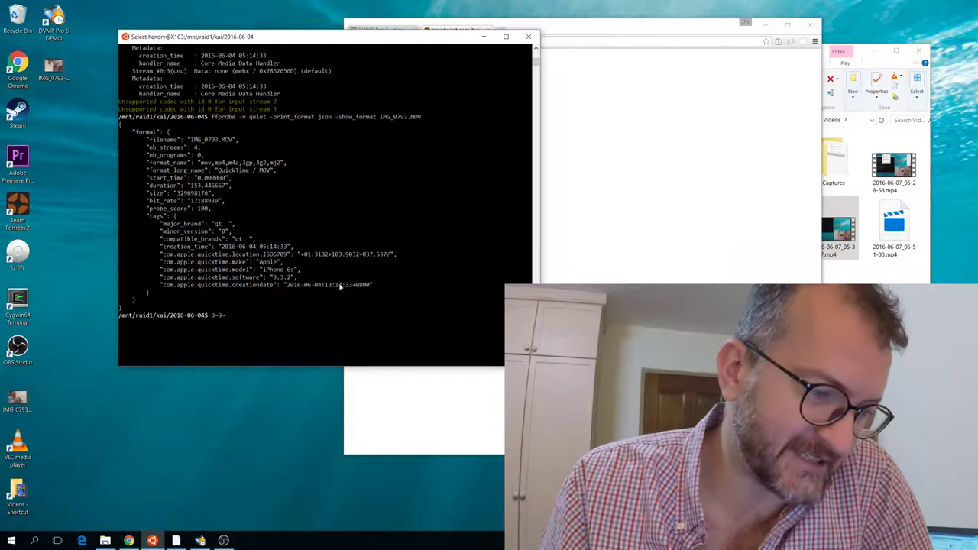
pyautogui.doubleClick(340, 286)
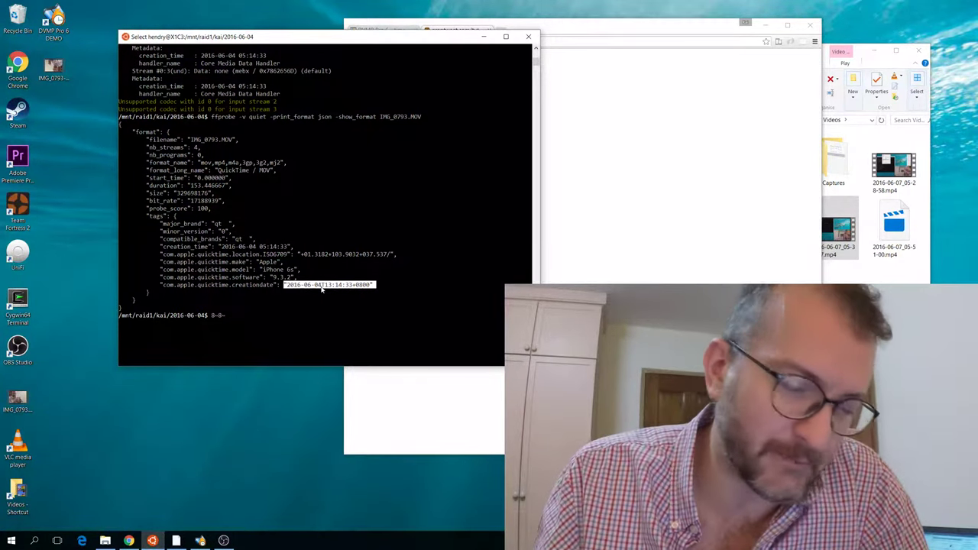
# Step: Select IMG_0793's Timecode effect, drag its title to about X 880, Y 354, and minimize Premiere
pyautogui.click(175, 541)
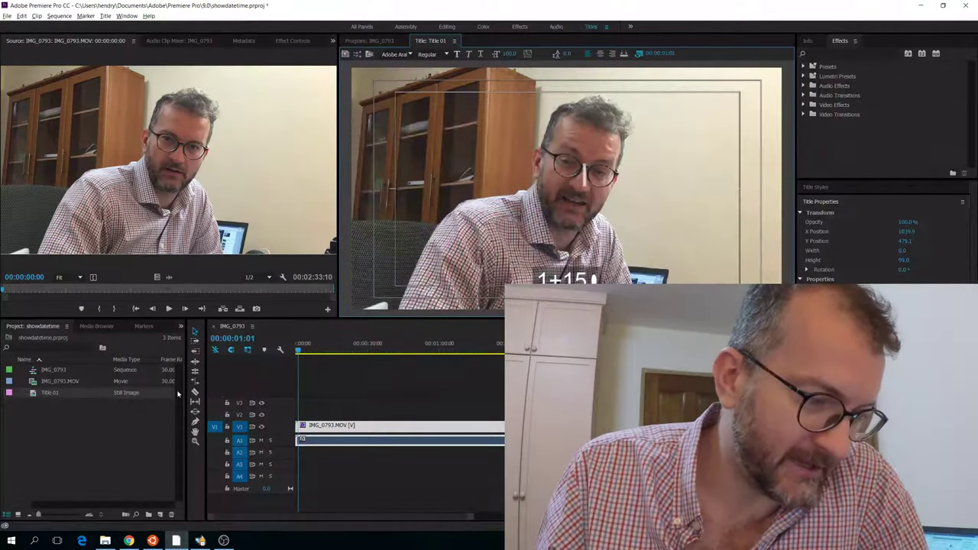
pyautogui.click(290, 42)
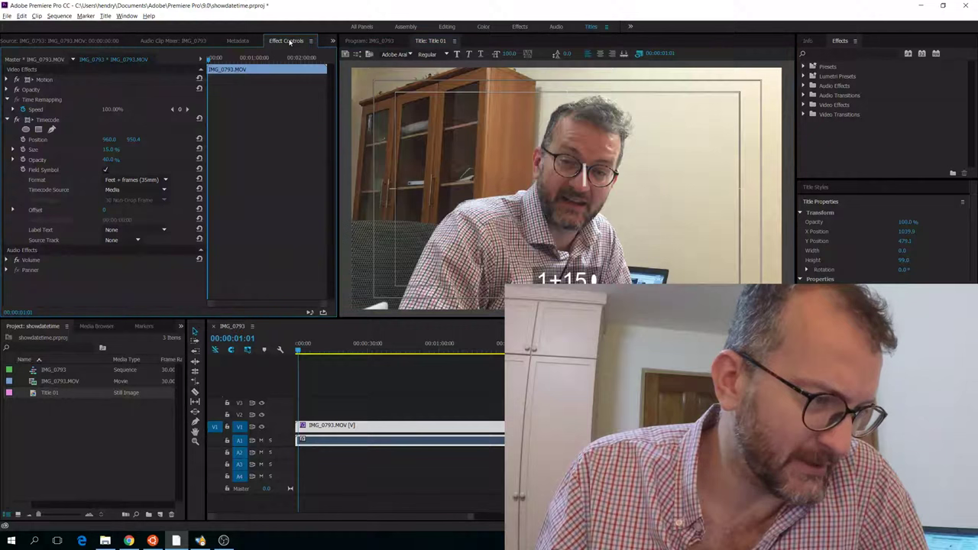
pyautogui.click(47, 120)
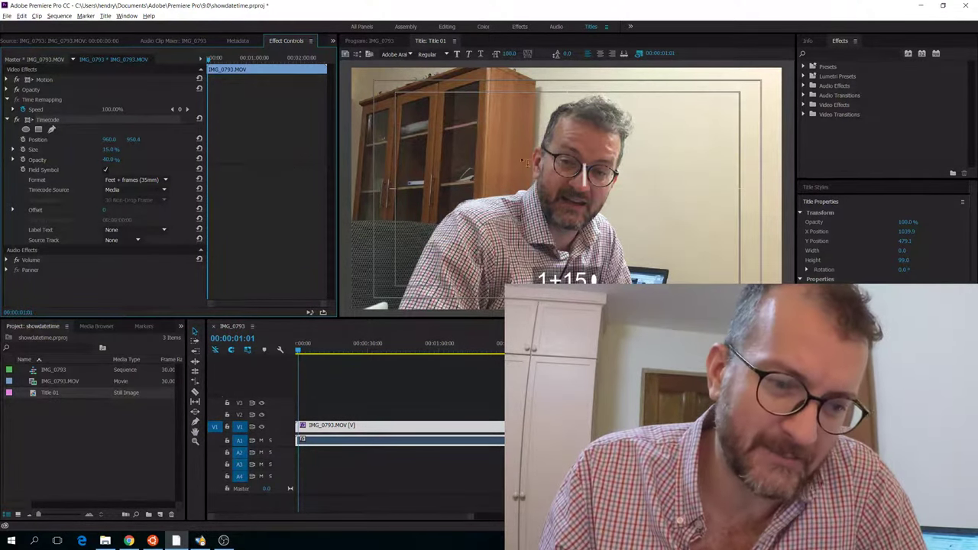
pyautogui.moveTo(525, 162); pyautogui.dragTo(548, 150)
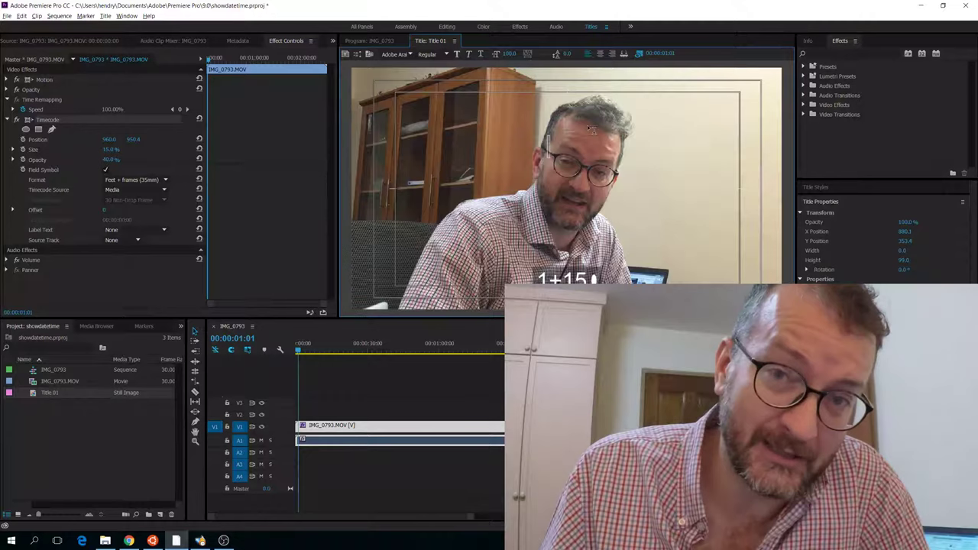
pyautogui.click(923, 6)
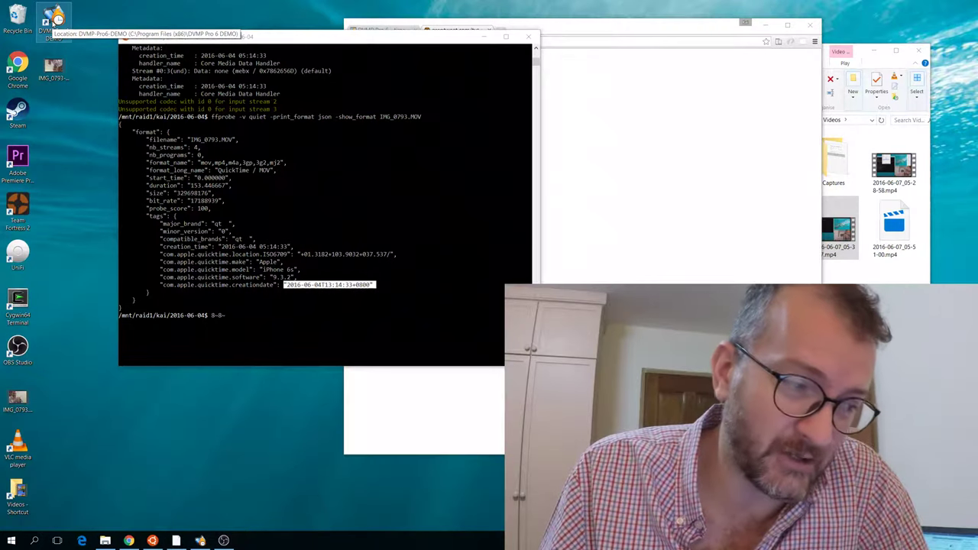
# Step: Play IMG_0793 from the desktop in Films & TV, then close the player
pyautogui.doubleClick(52, 71)
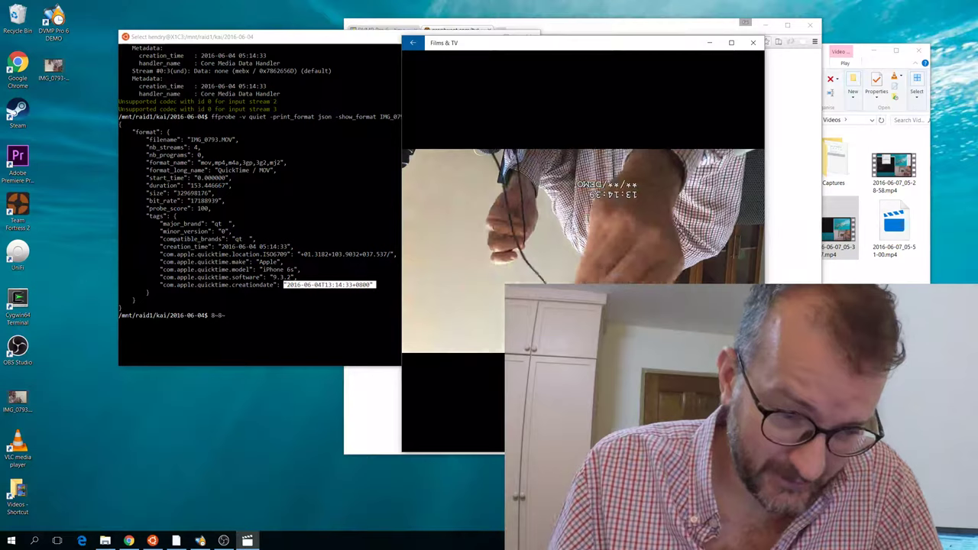
pyautogui.moveTo(755, 43)
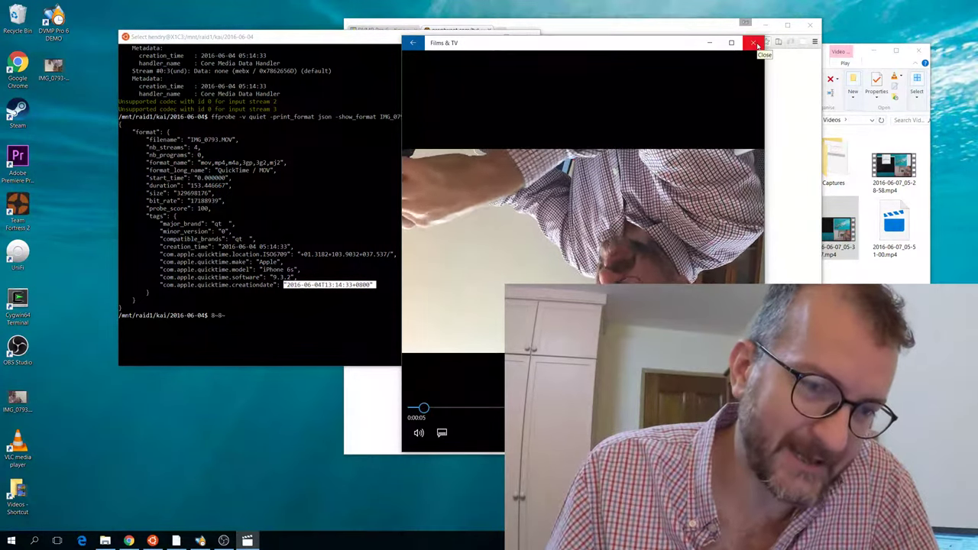
pyautogui.click(756, 46)
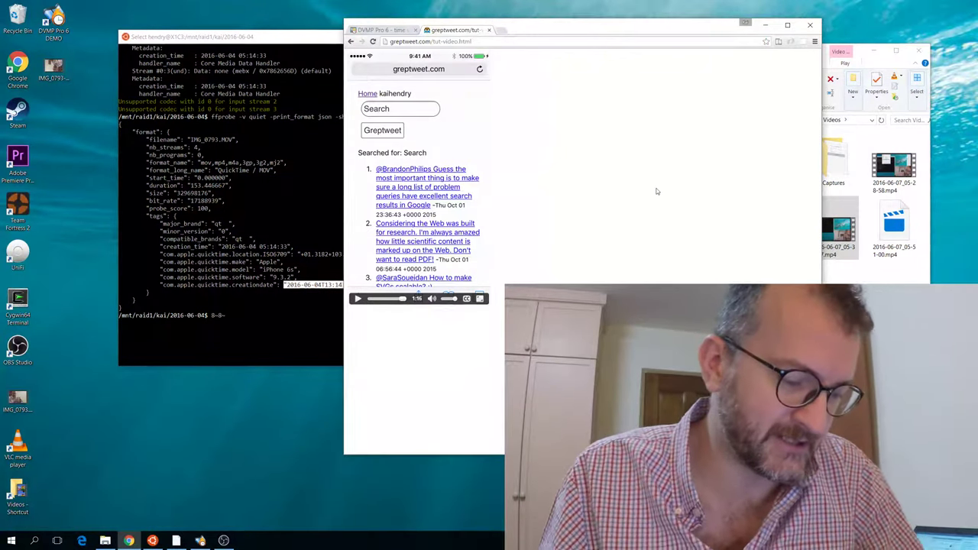
# Step: Inspect the greptweet page source for its subtitle track, then play the captioned demo video
pyautogui.hotkey('ctrl', 'u')
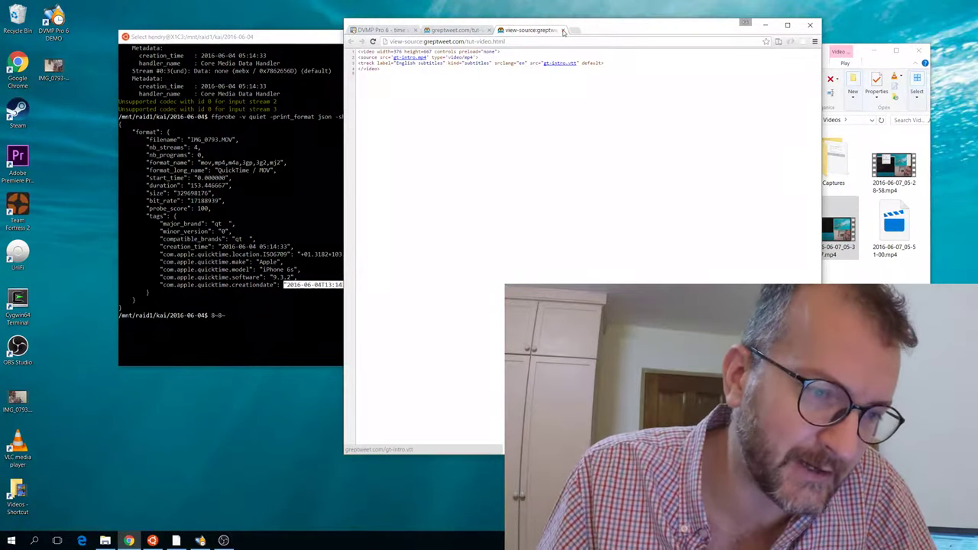
pyautogui.click(563, 30)
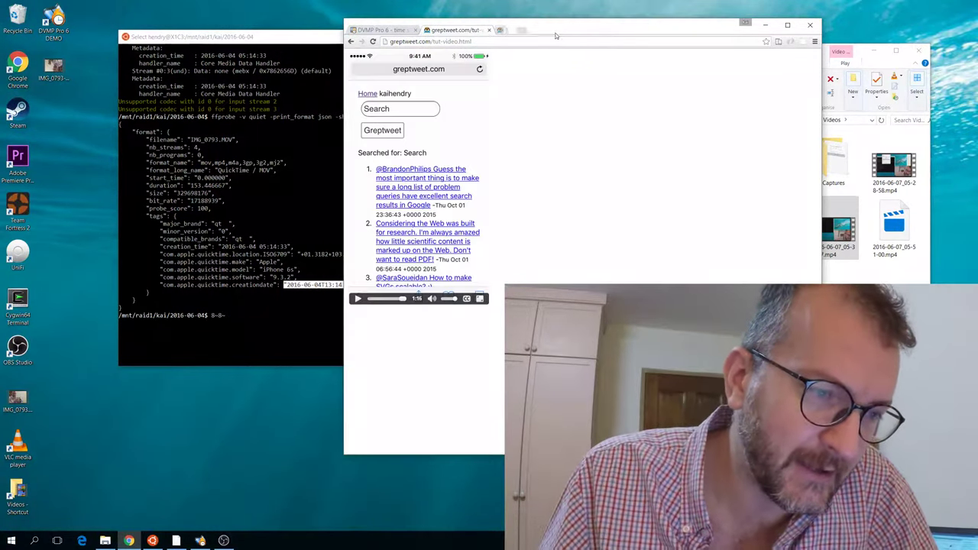
pyautogui.click(357, 299)
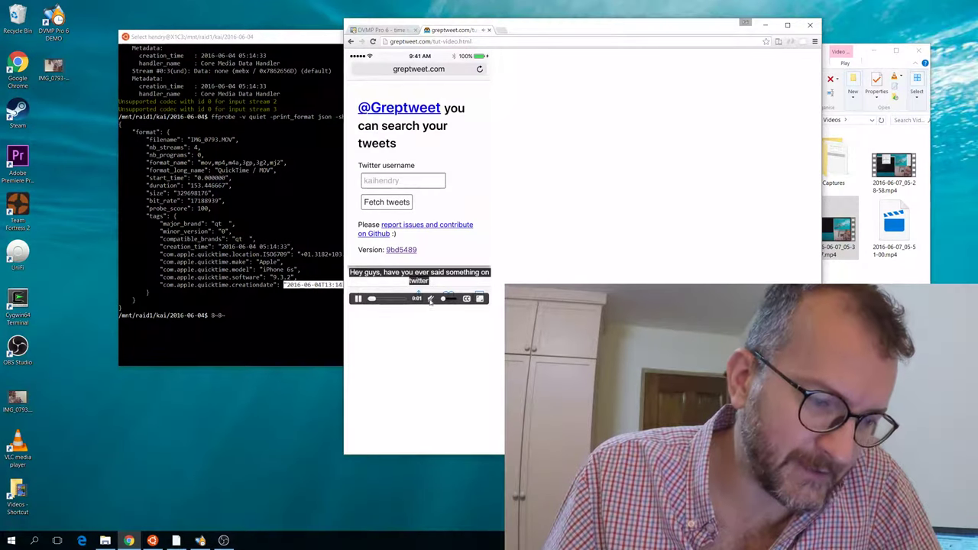